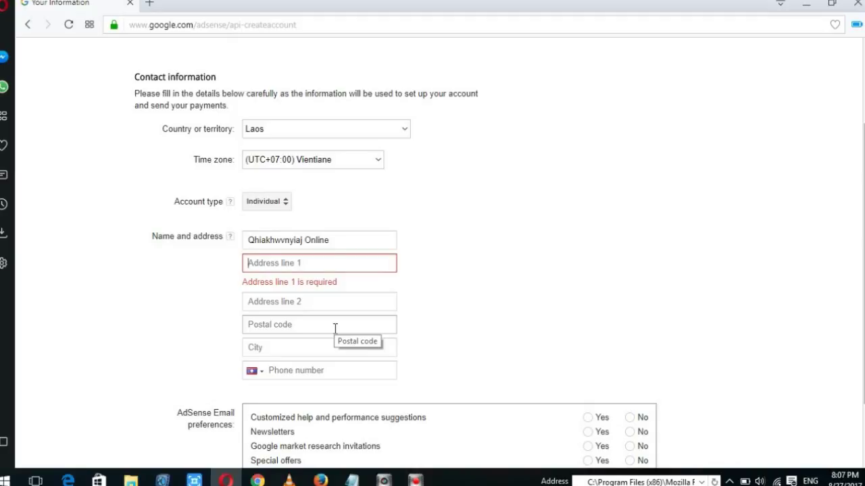
Enter the street in Address line 1, leaving line 2, postal code and city empty up to Phone number.
text(Ban Yon)
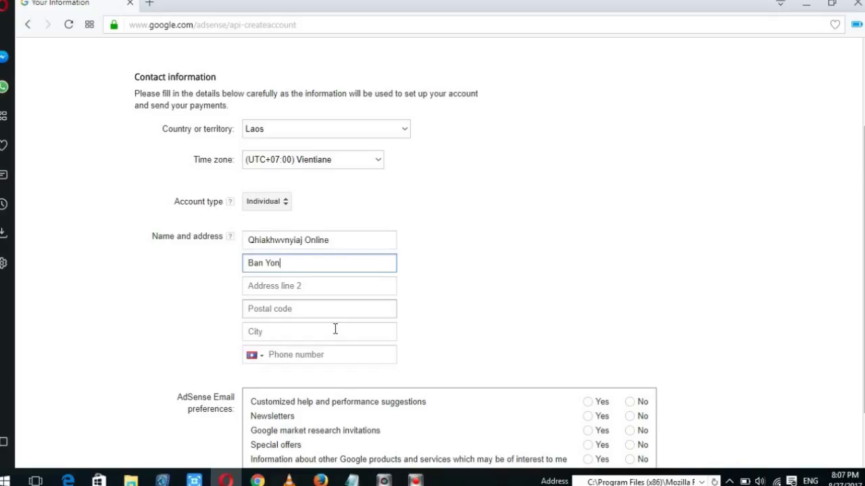
text(e)
click(308, 286)
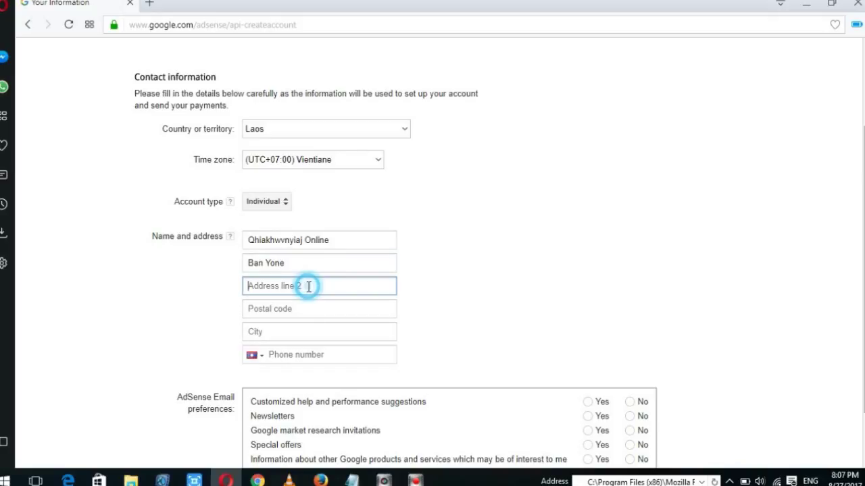
click(305, 307)
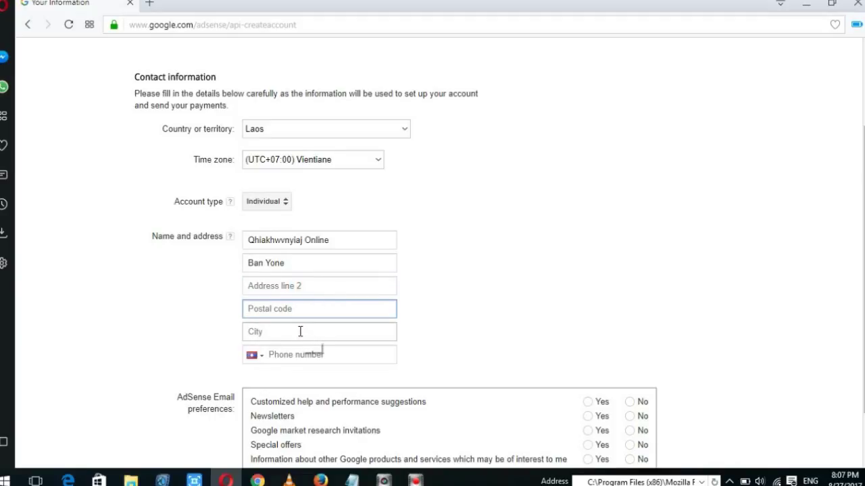
click(298, 308)
click(298, 336)
click(308, 356)
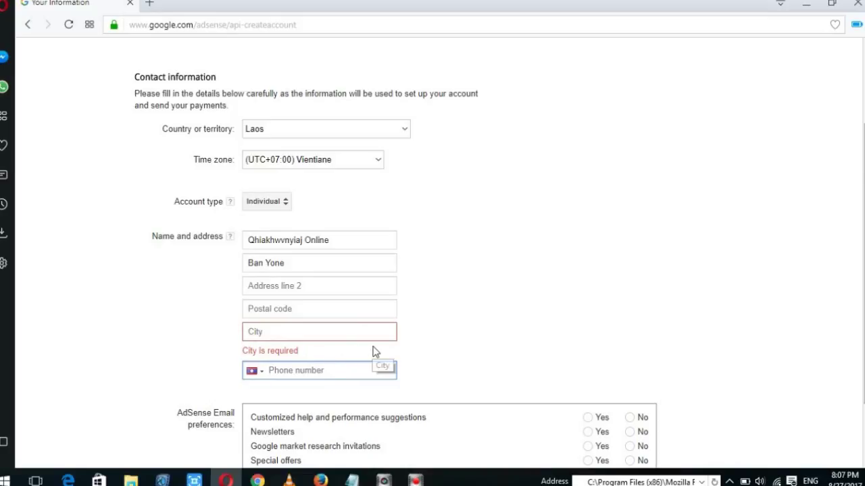
scroll(374, 351, down, 1)
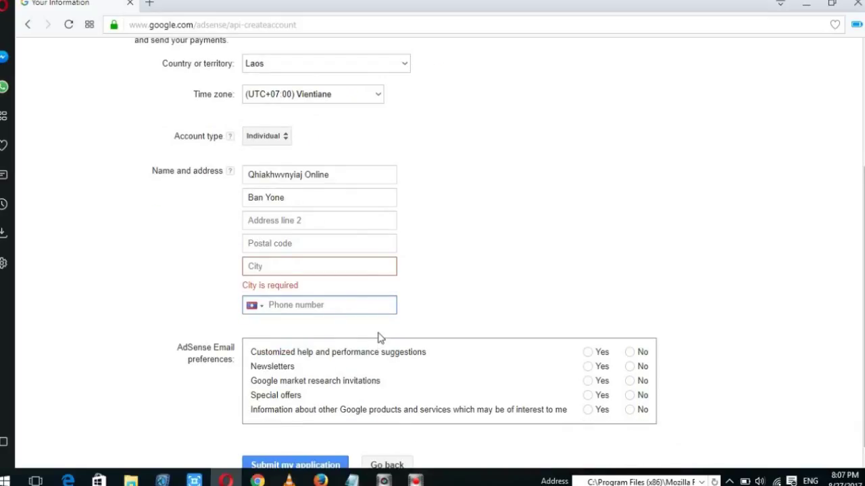
Enter the city name in the City field, fixing its typos.
click(306, 274)
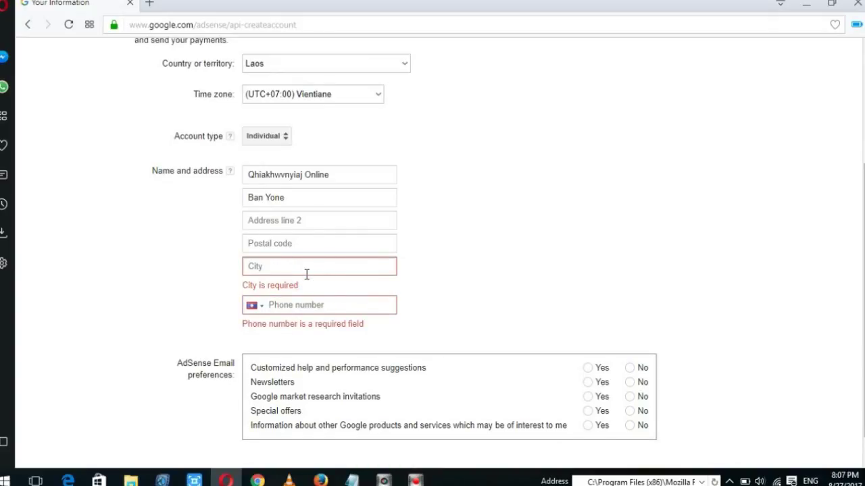
text(V)
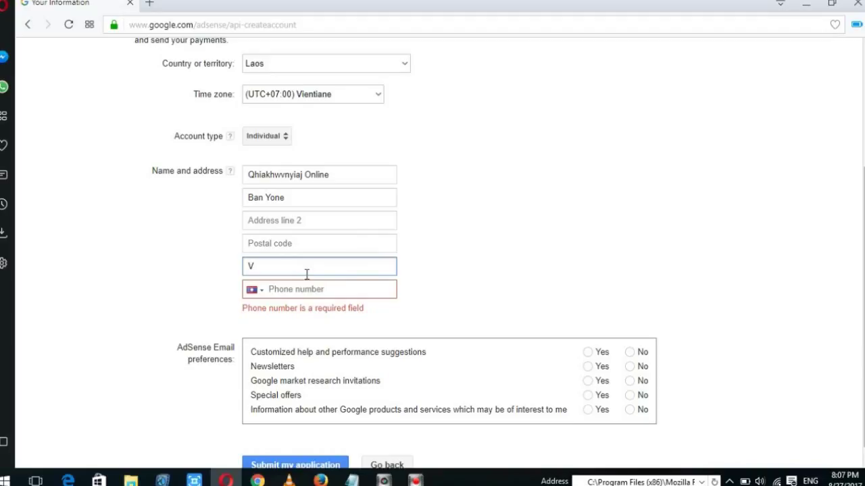
text(ientiane Captal)
Enter the phone number and correct its wrong digits to clear the error.
click(298, 291)
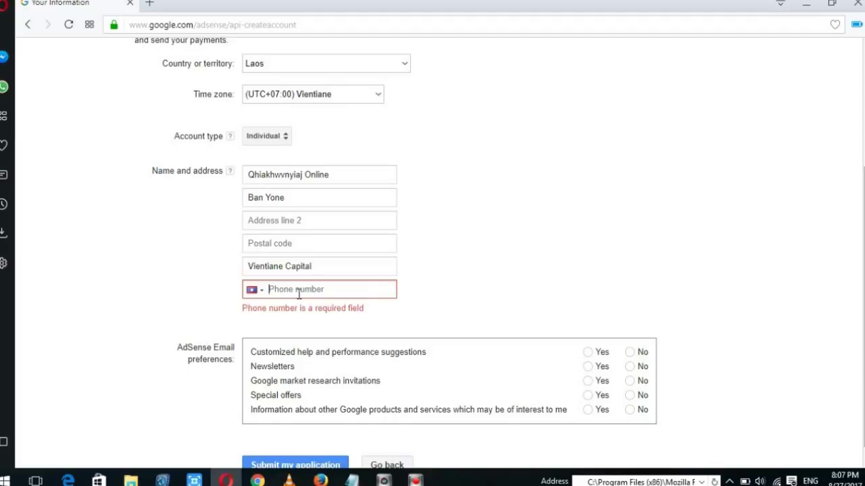
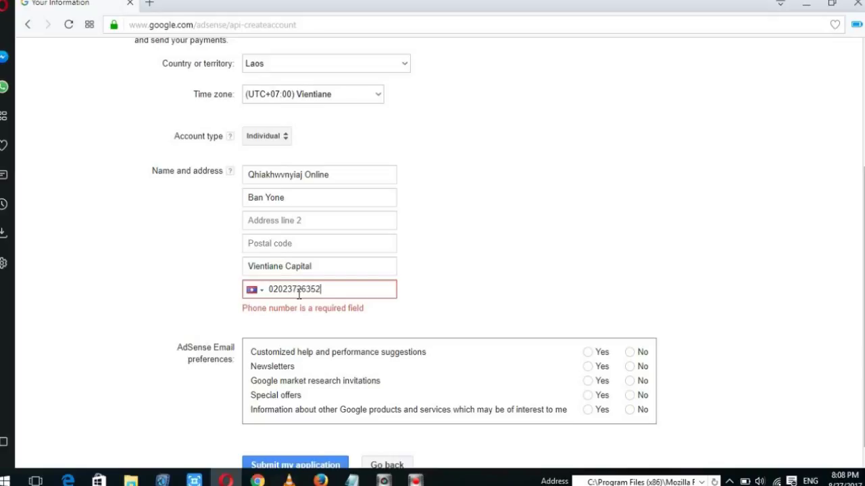
click(424, 292)
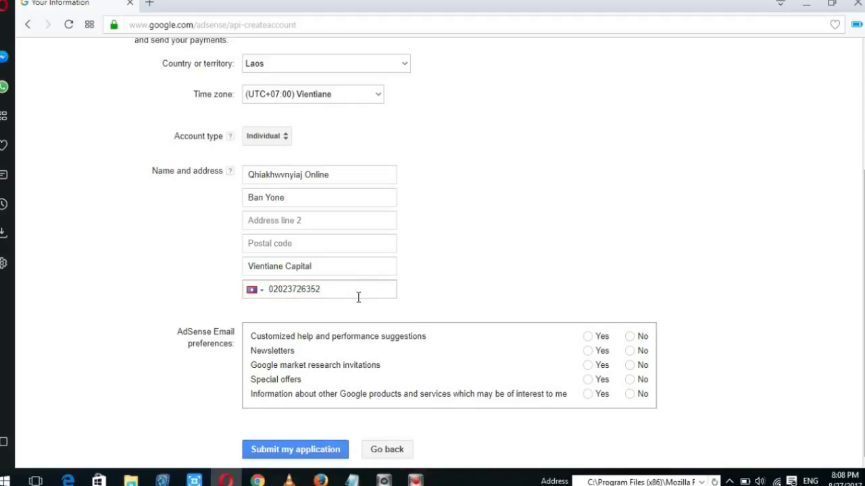
click(332, 289)
key(BackSpace)
key(BackSpace)
key(BackSpace)
key(BackSpace)
key(BackSpace)
key(BackSpace)
key(BackSpace)
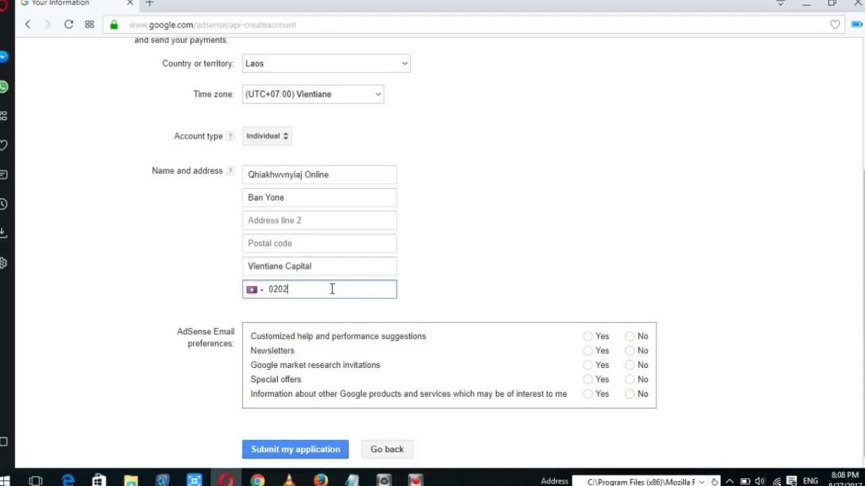
text(8953709)
scroll(326, 357, down, 1)
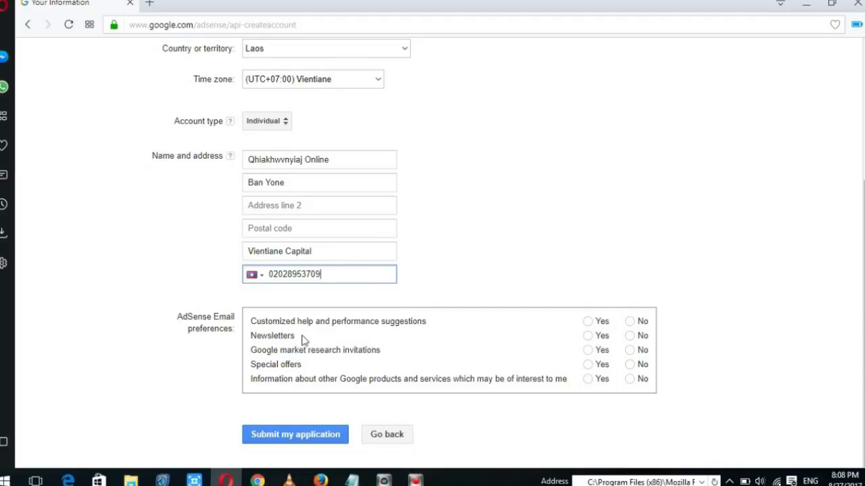
Choose Yes for all five AdSense email preferences, from performance suggestions to other Google products.
click(588, 321)
click(589, 337)
click(588, 350)
click(588, 365)
click(588, 379)
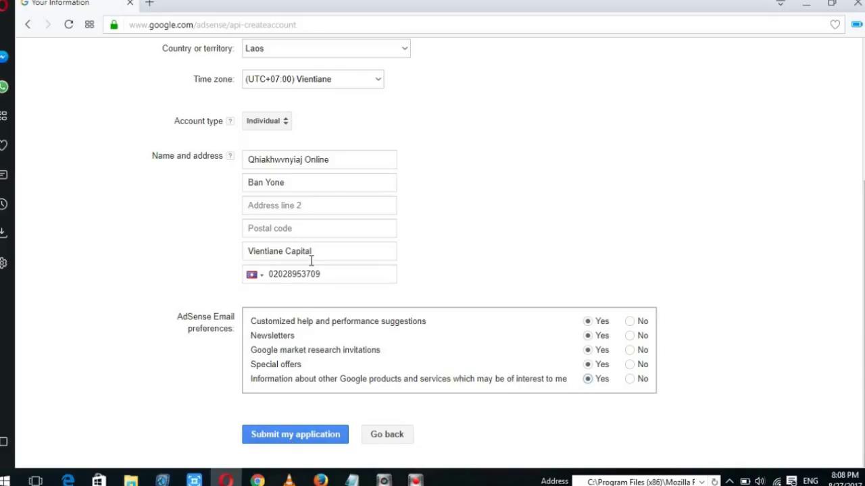
Submit the AdSense account application.
scroll(333, 183, up, 3)
scroll(351, 249, down, 2)
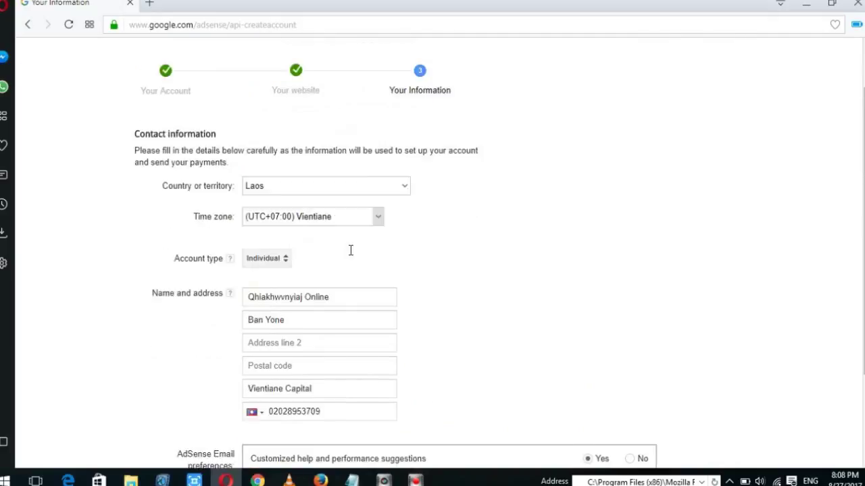
scroll(351, 252, up, 3)
scroll(347, 248, down, 3)
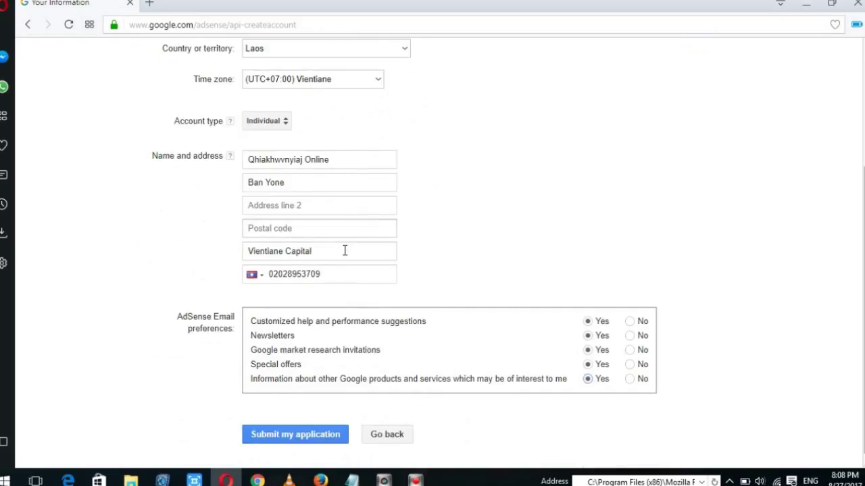
click(332, 431)
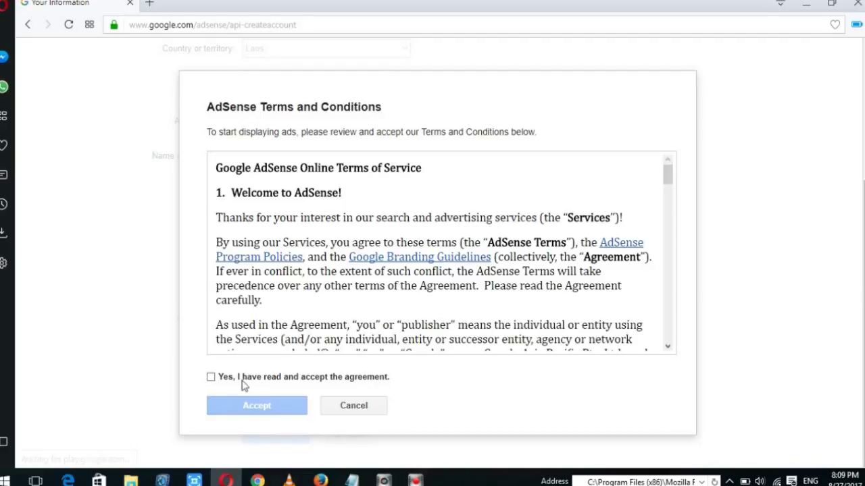
Read through the AdSense Terms and Conditions, tick the agreement box and accept them.
scroll(379, 267, up, 3)
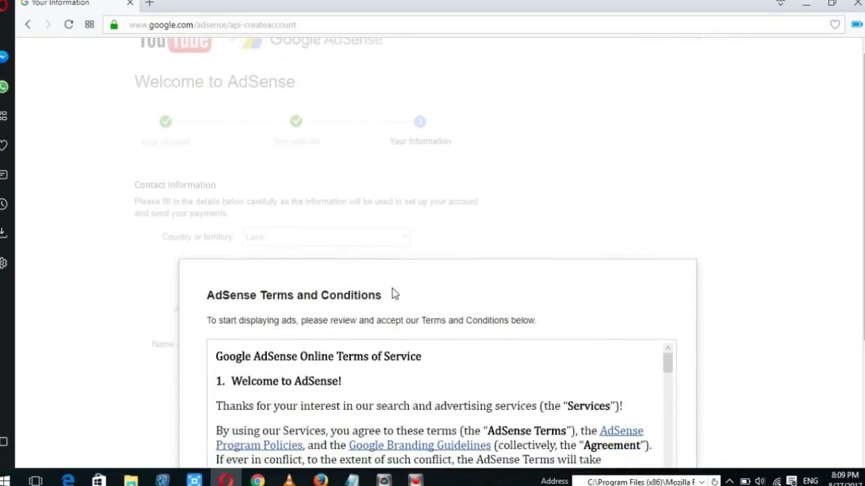
scroll(393, 293, down, 4)
scroll(419, 271, down, 15)
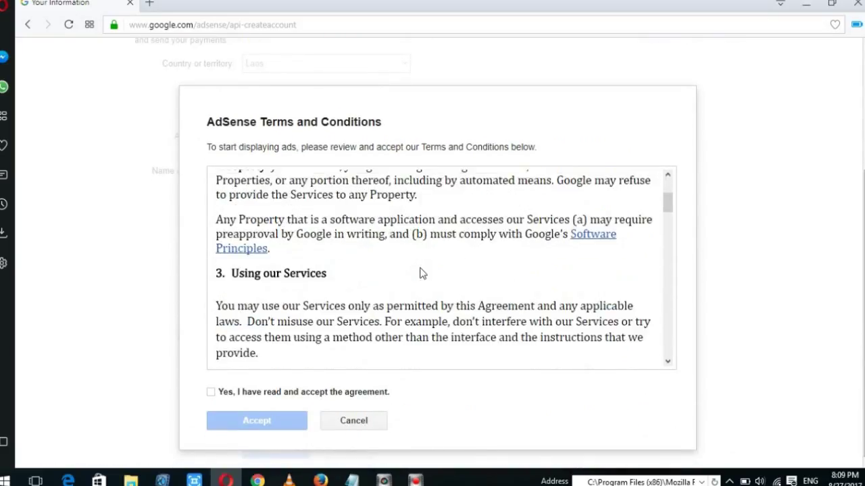
scroll(420, 270, down, 20)
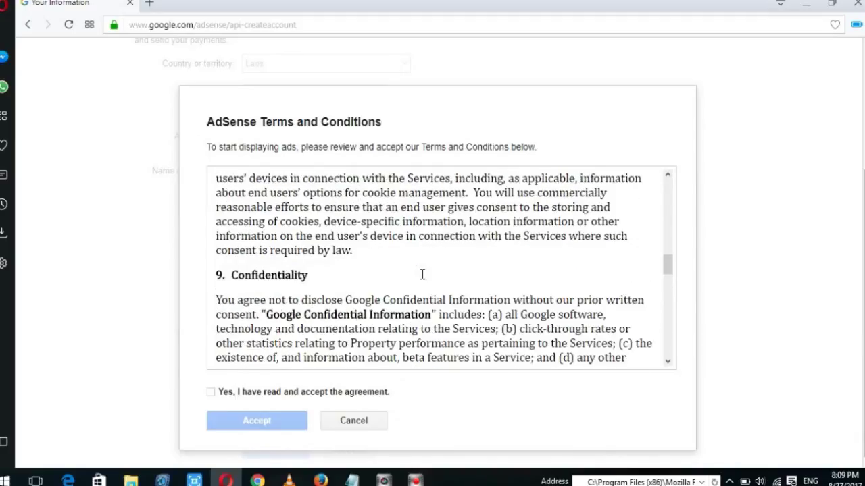
scroll(422, 277, down, 20)
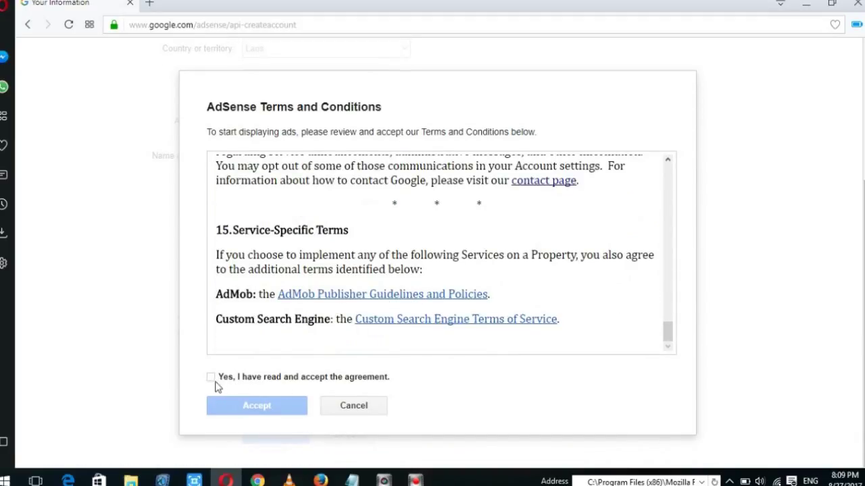
click(212, 378)
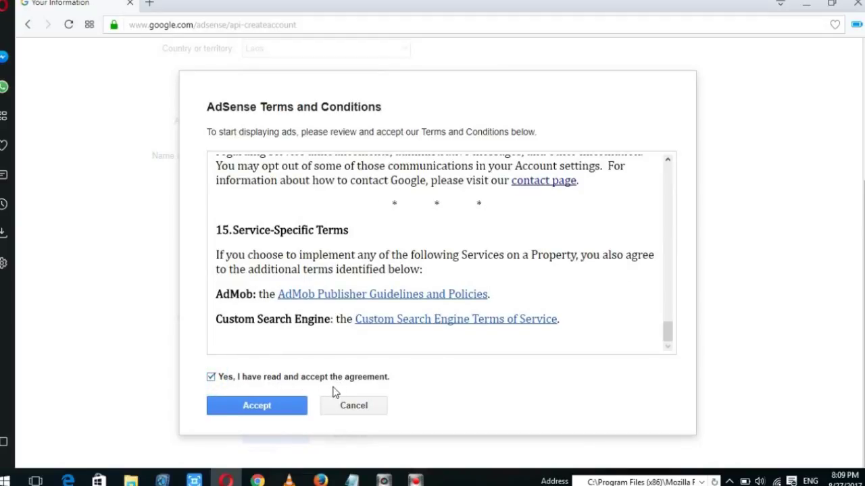
click(275, 408)
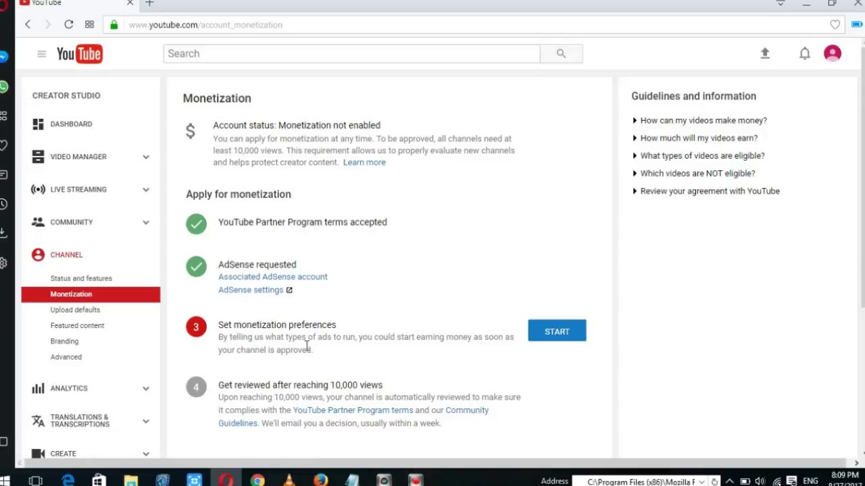
Start 'Set monetization preferences' from the Monetization page.
click(558, 332)
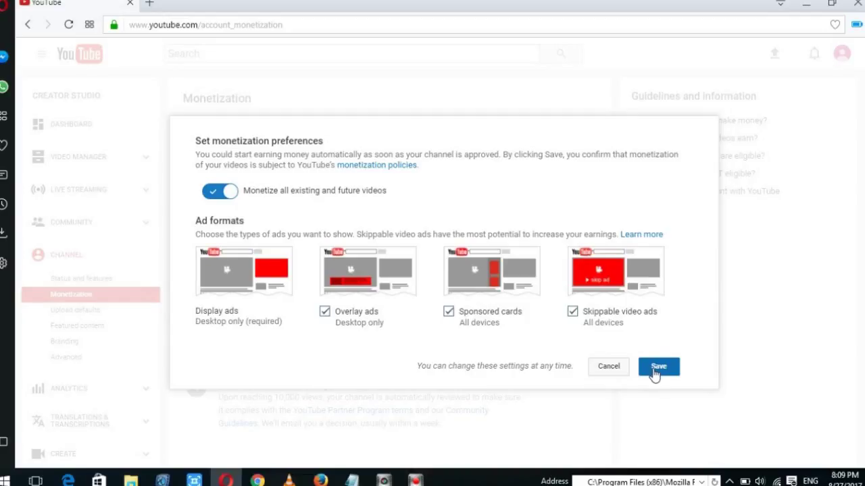
Keep 'Monetize all existing and future videos' on with all ad formats ticked, and save.
click(228, 193)
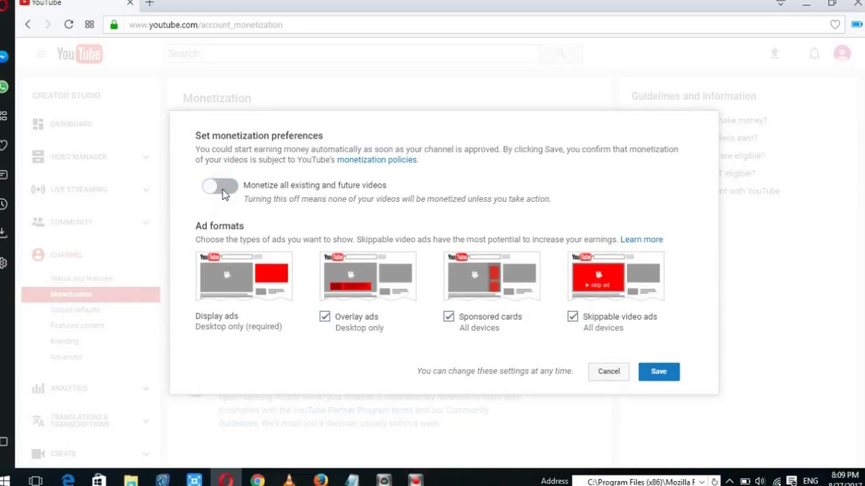
click(227, 190)
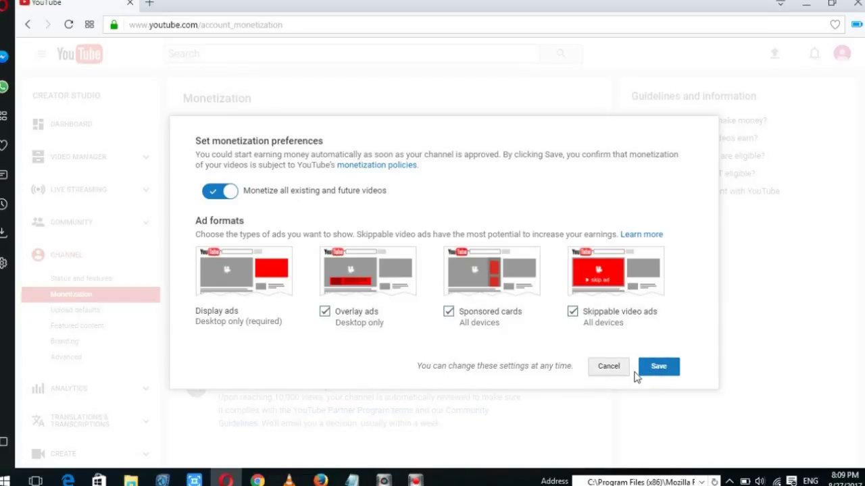
click(657, 372)
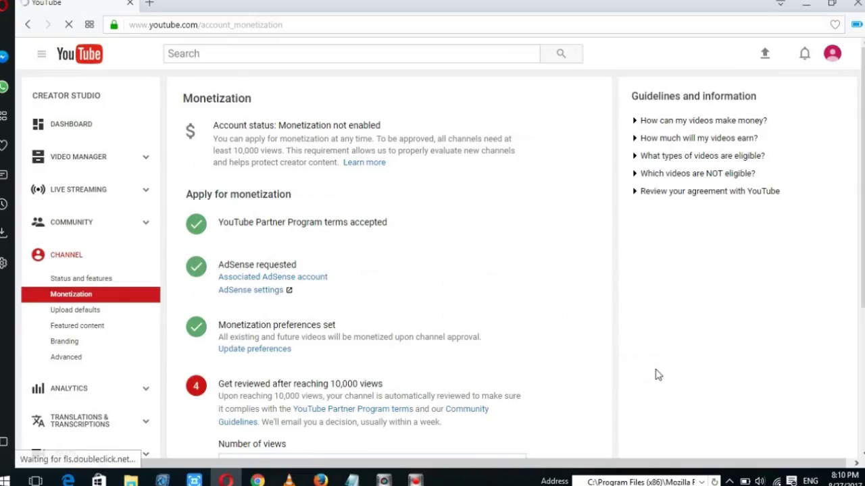
scroll(319, 341, down, 1)
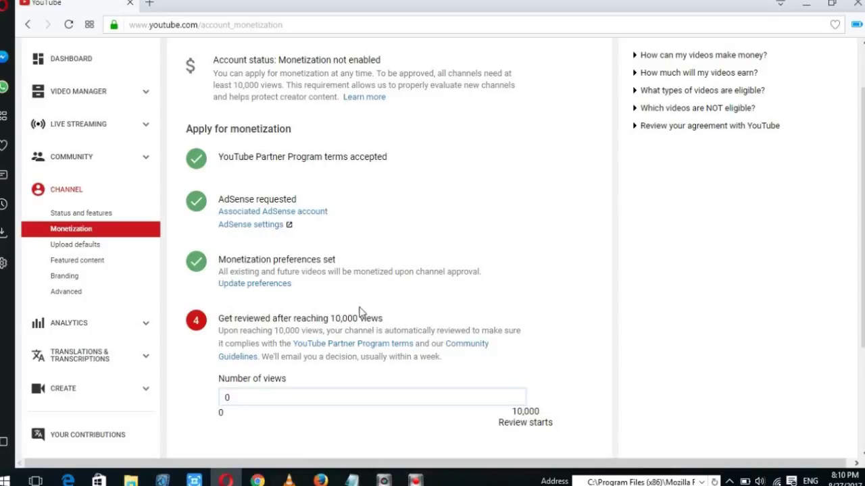
scroll(453, 349, down, 1)
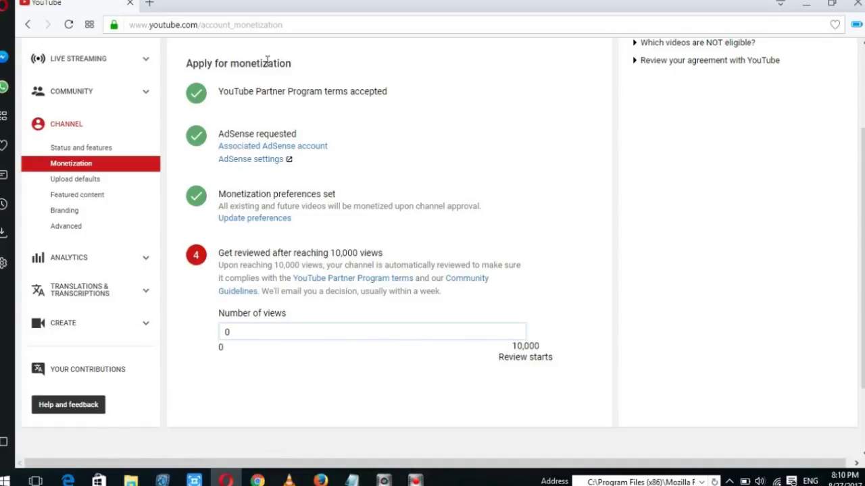
scroll(385, 276, down, 2)
scroll(392, 270, up, 4)
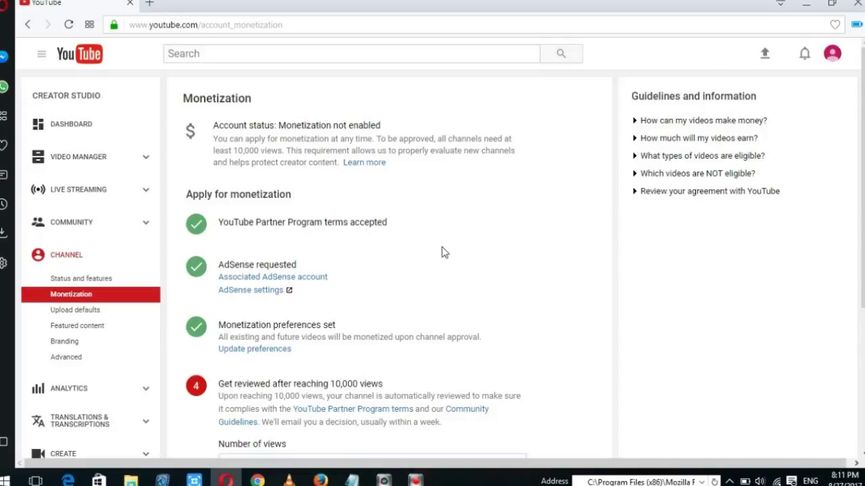
scroll(444, 250, down, 1)
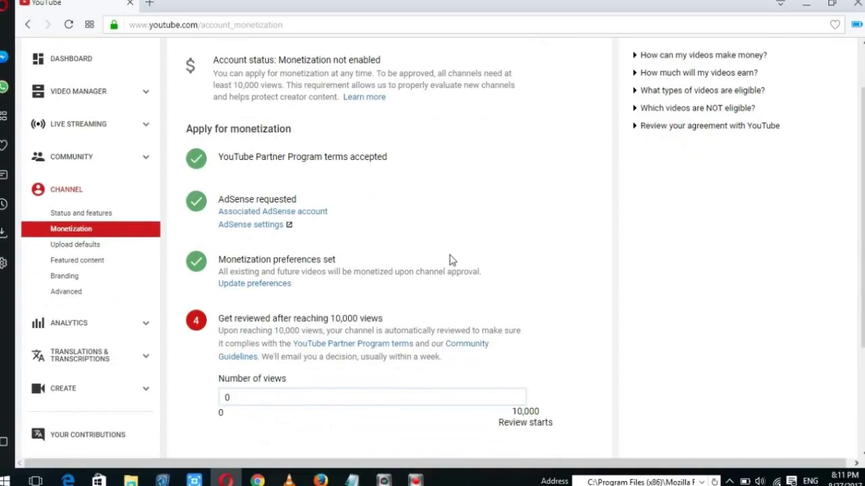
scroll(452, 260, up, 1)
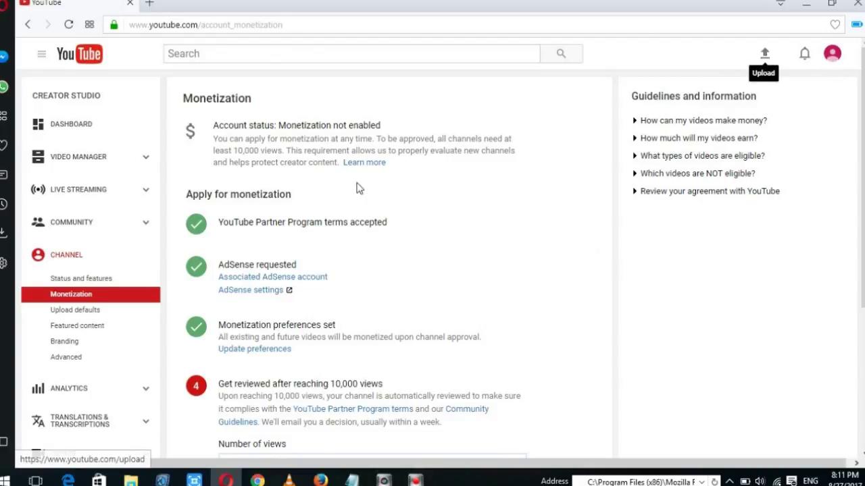
Check the empty Video Manager list, then go to the upload page.
click(104, 157)
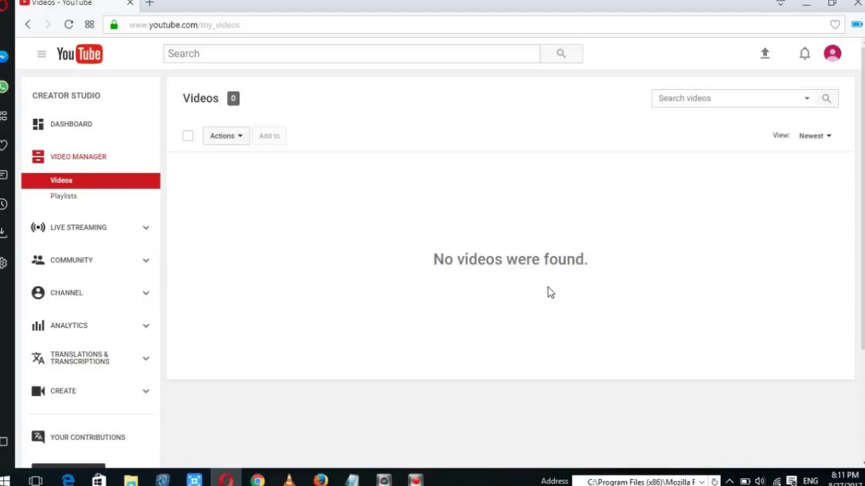
click(765, 56)
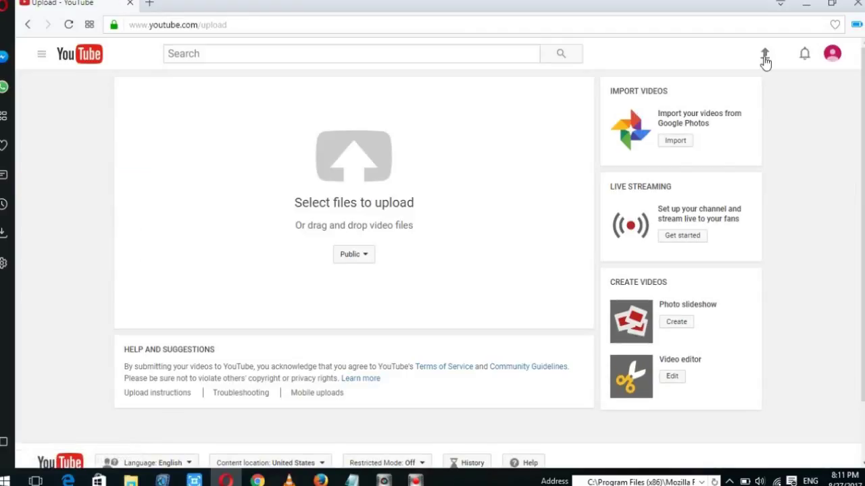
Upload the 'Test Only' video from D:\New folder (2)\Ok.
click(353, 167)
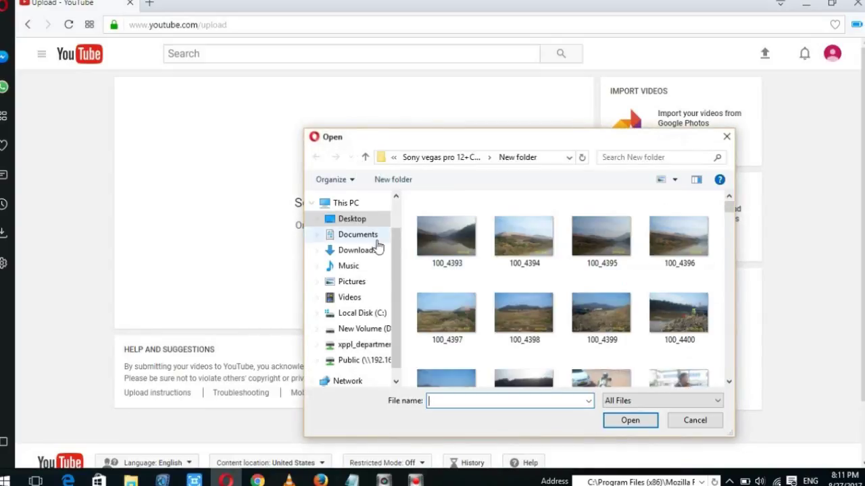
click(364, 328)
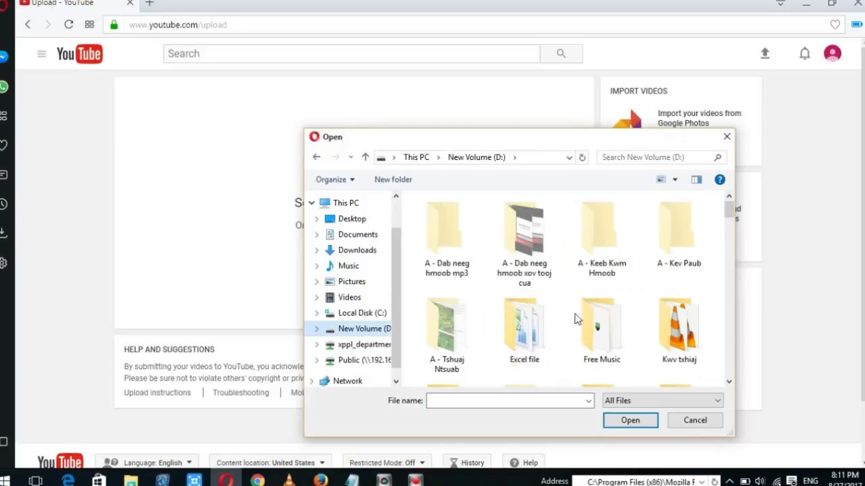
scroll(575, 315, down, 2)
double_click(531, 345)
double_click(594, 251)
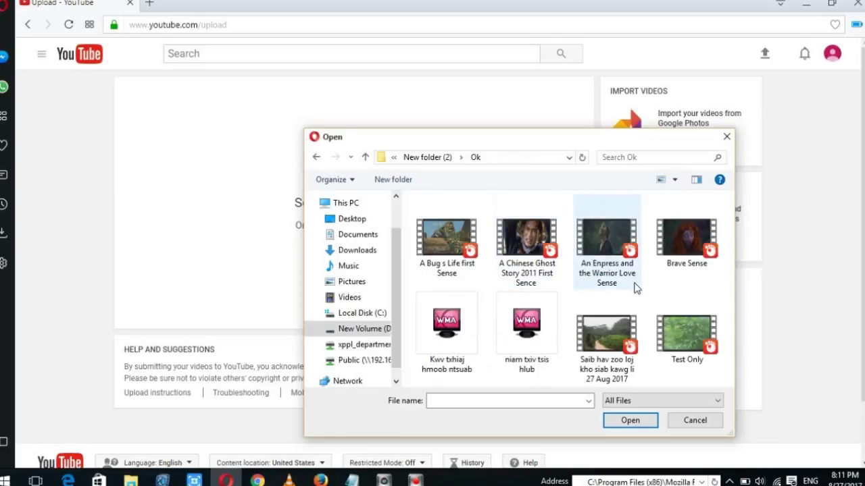
click(674, 351)
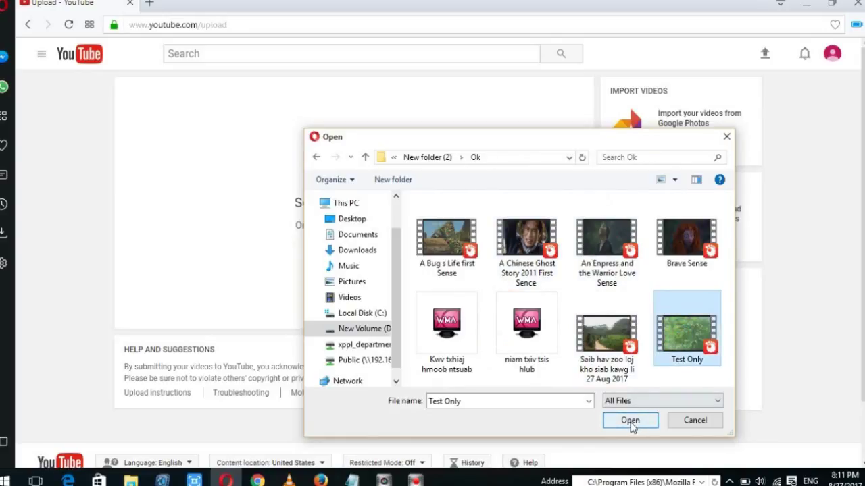
click(631, 420)
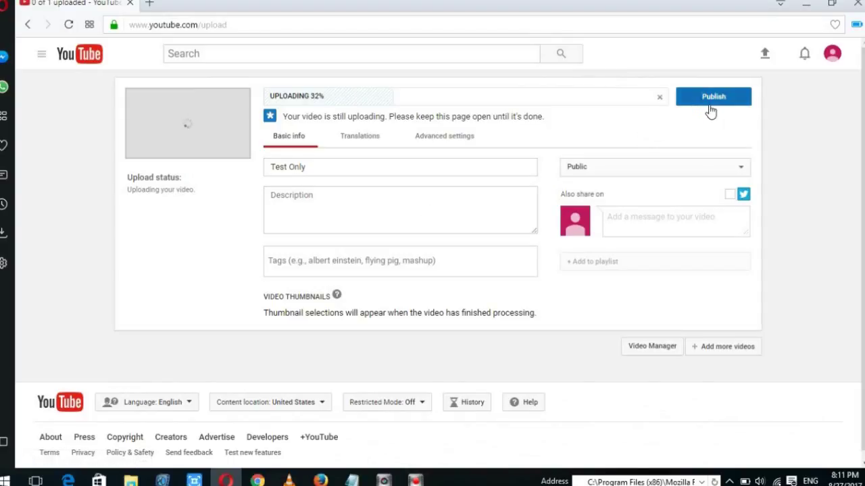
Publish the 'Test Only' video and return to Creator Studio from the account menu.
click(733, 102)
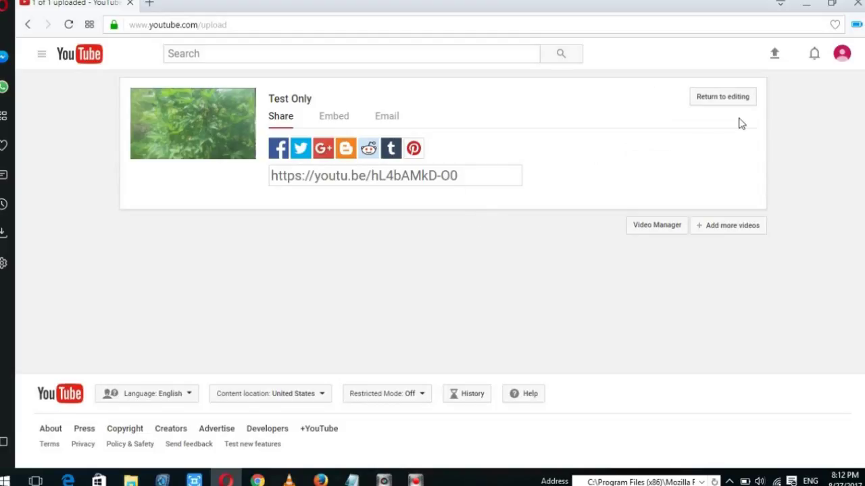
click(844, 59)
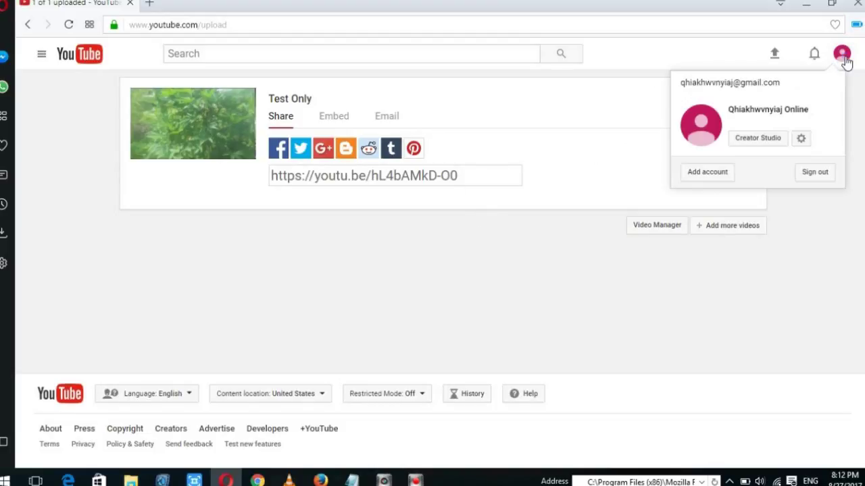
click(777, 138)
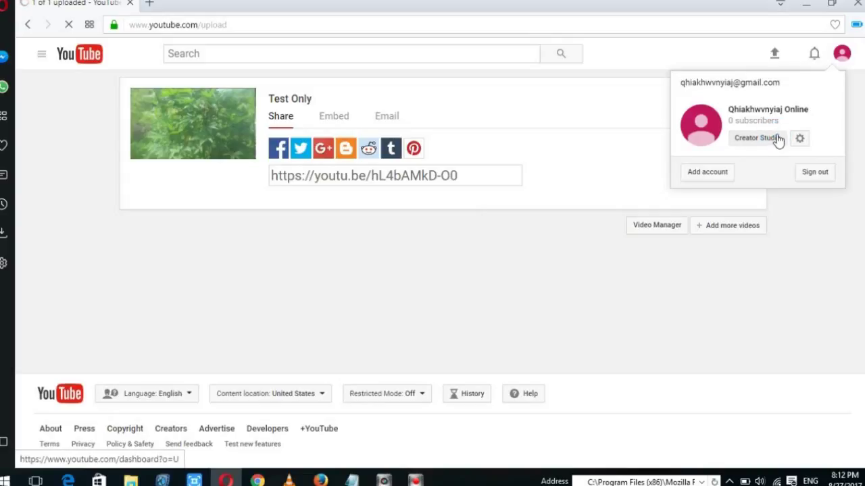